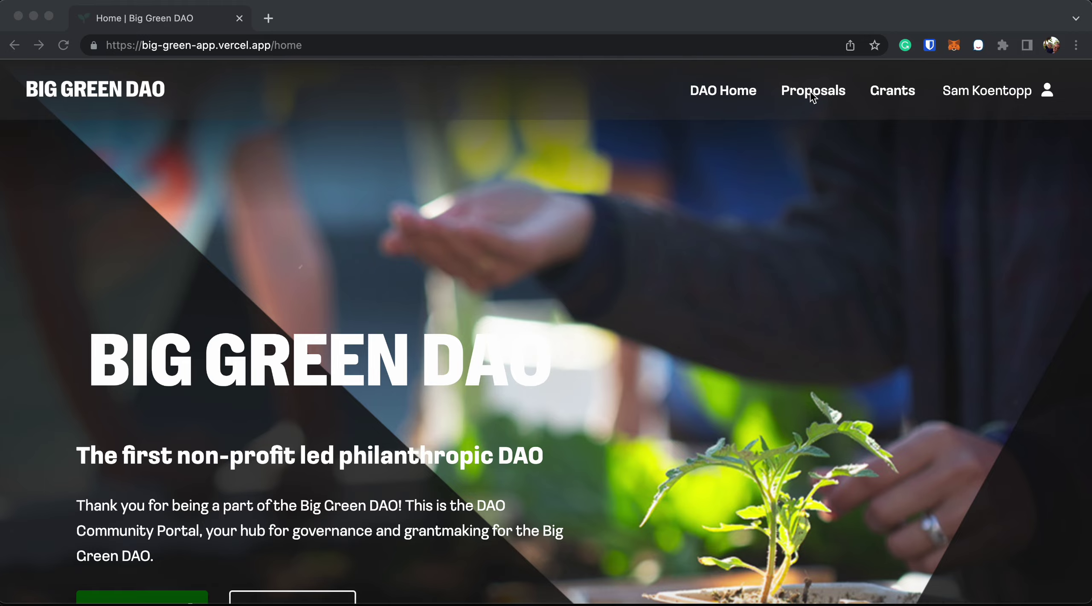
# From the home page's Governance Proposals section, open the full list of all 25 proposals.
pyautogui.scroll(-10, 763, 233)
pyautogui.scroll(-20, 763, 234)
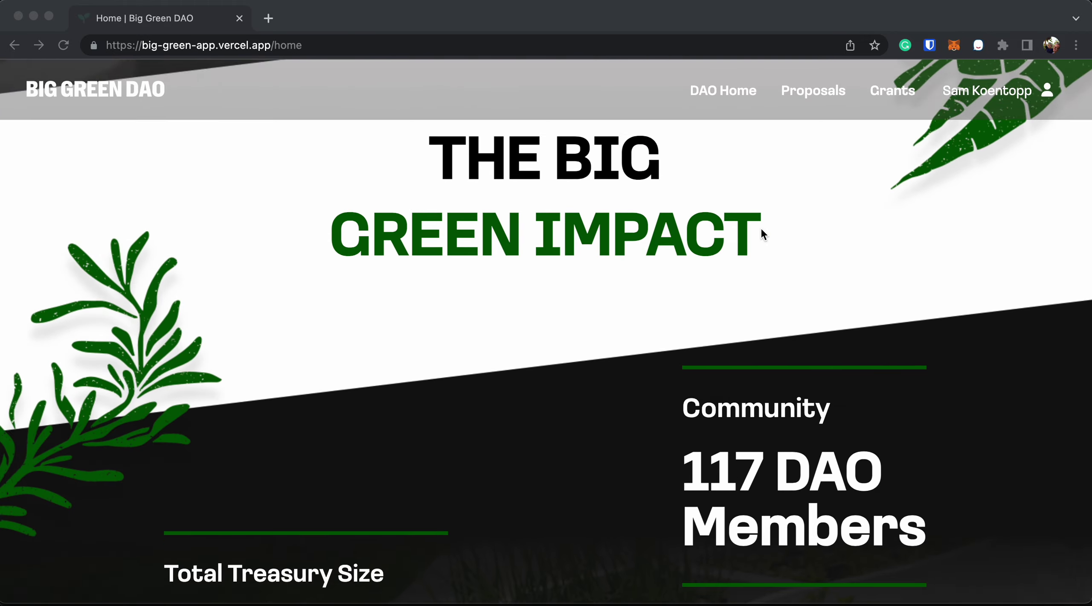
pyautogui.scroll(2, 763, 232)
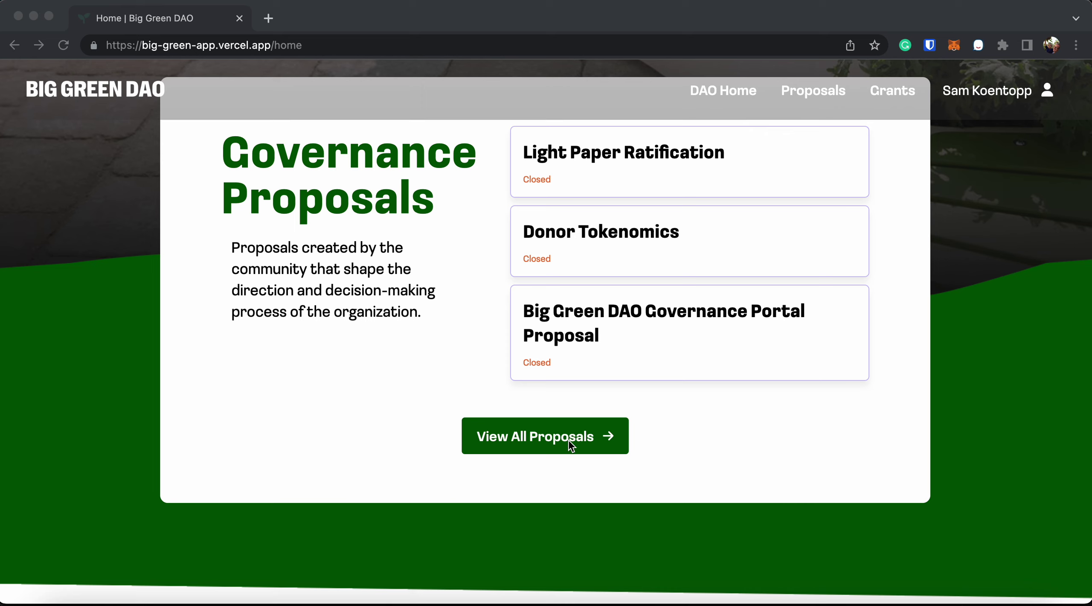
pyautogui.click(524, 444)
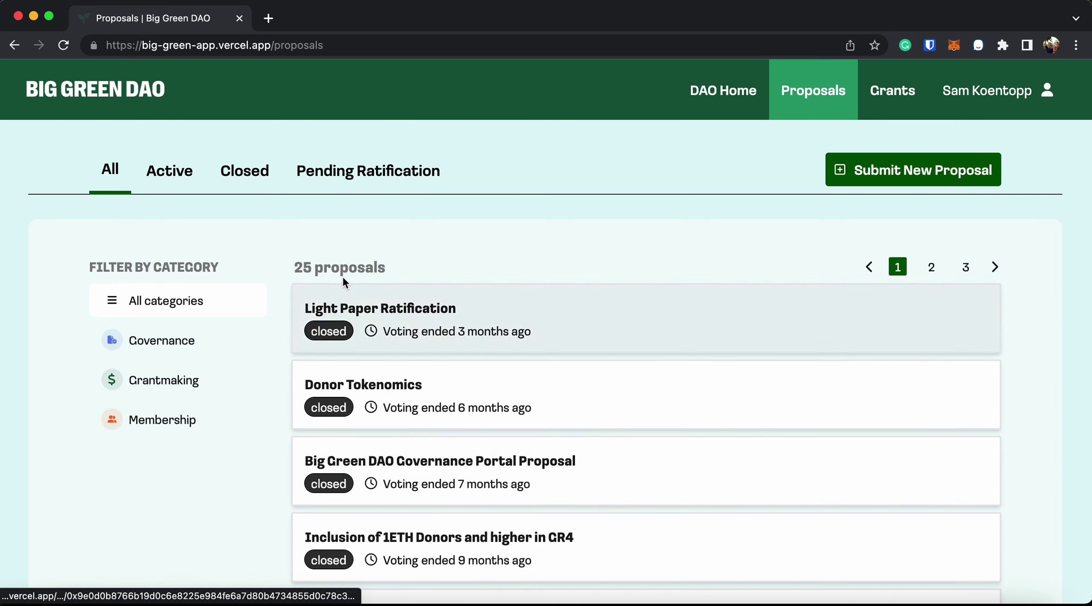
# Browse the proposal list and open Light Paper Ratification, closed at 100% for ratifying with 5 votes.
pyautogui.scroll(-3, 452, 389)
pyautogui.scroll(-9, 452, 389)
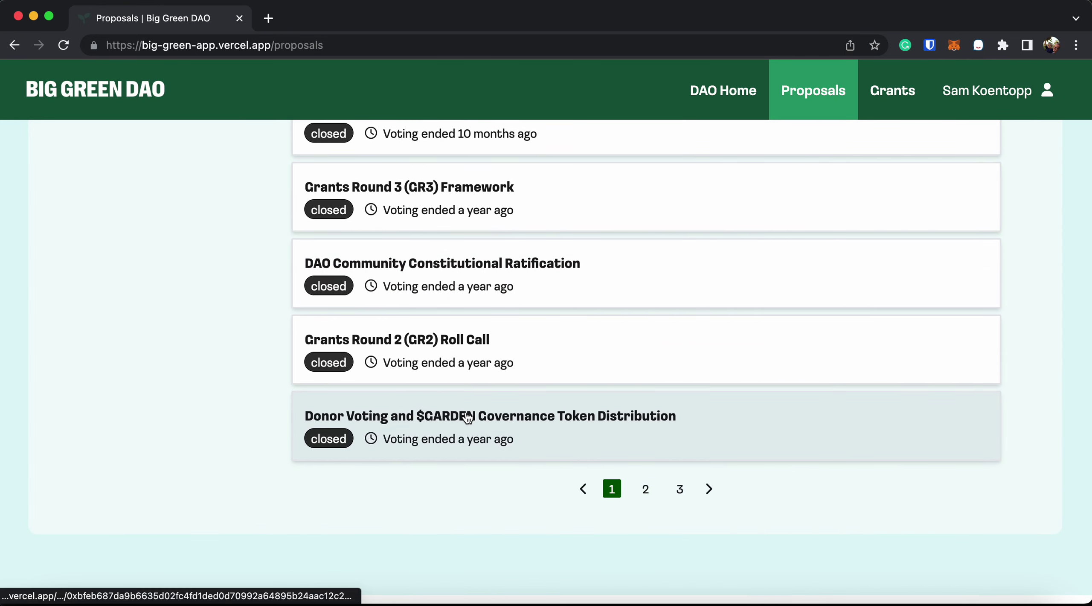
pyautogui.scroll(5, 452, 388)
pyautogui.scroll(5, 466, 411)
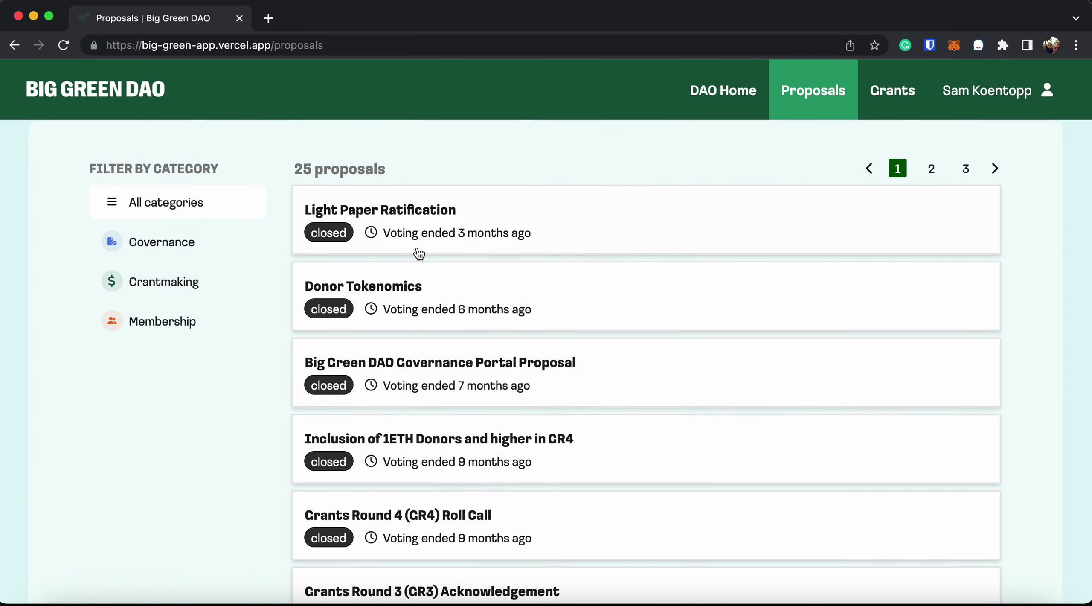
pyautogui.click(412, 226)
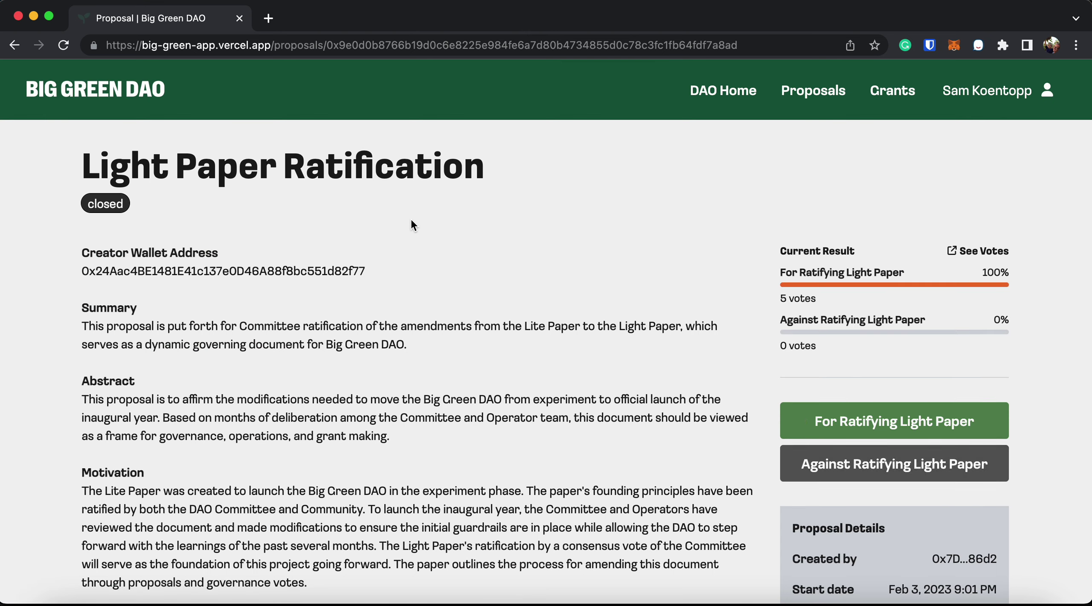
pyautogui.scroll(-1, 393, 409)
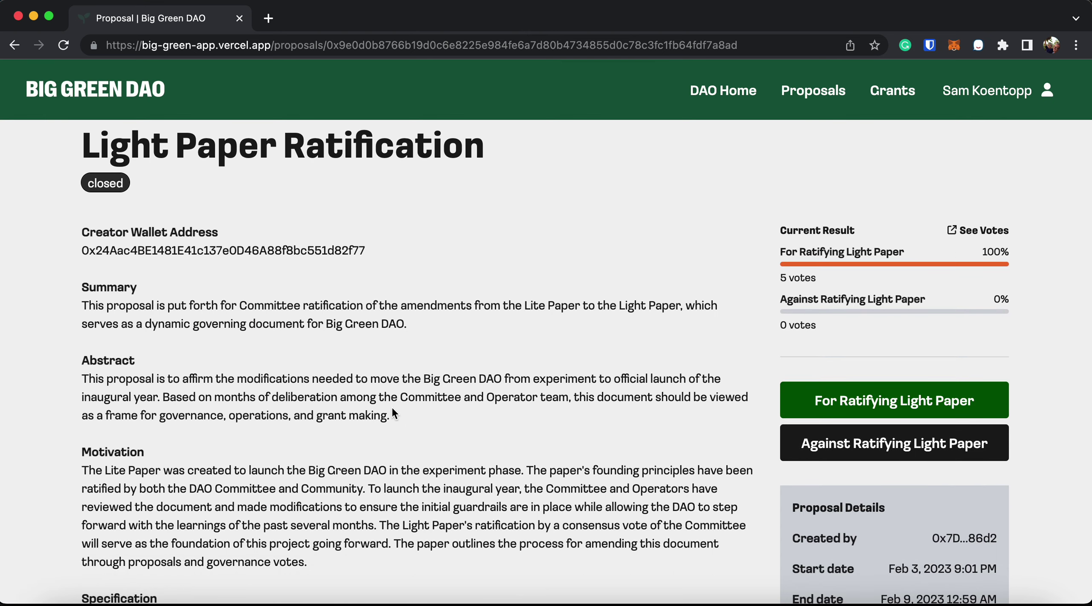
pyautogui.scroll(-2, 391, 406)
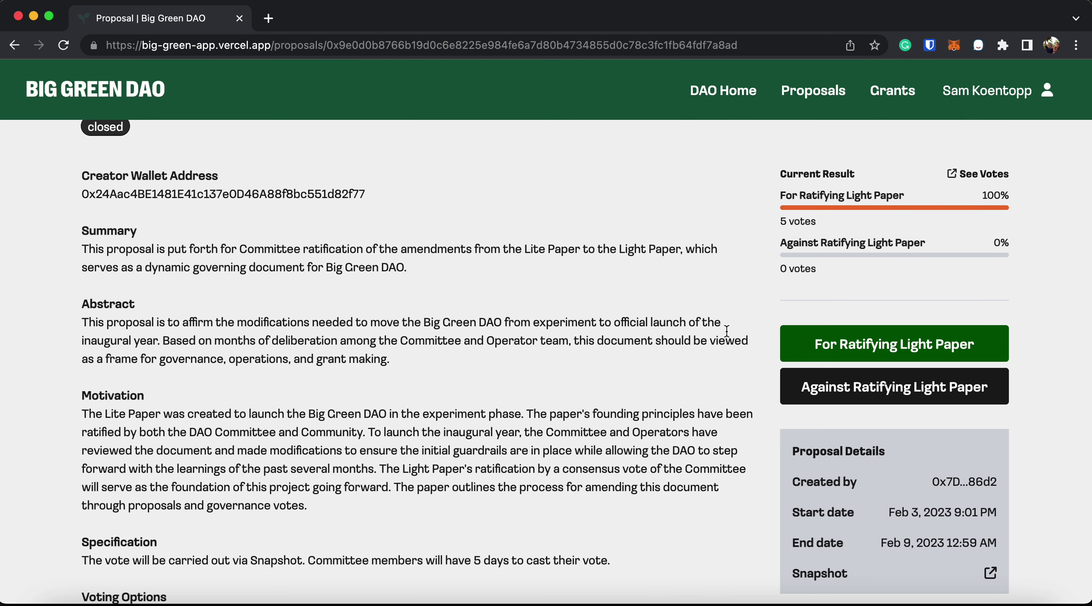
pyautogui.scroll(-2, 657, 335)
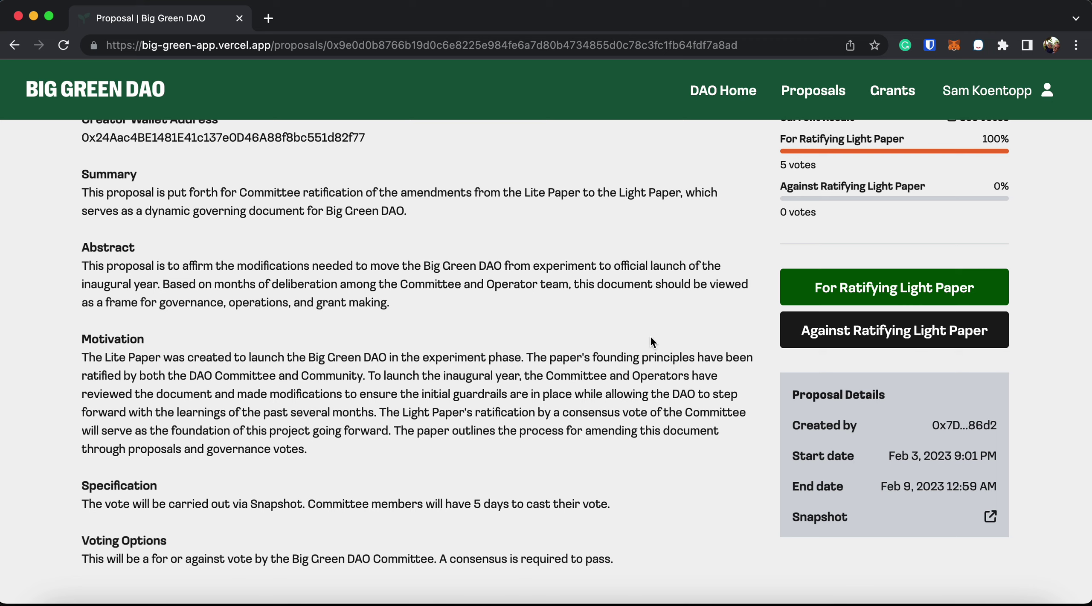
# Read the proposal's full description on Snapshot in a new tab, then return to the portal tab.
pyautogui.click(980, 514)
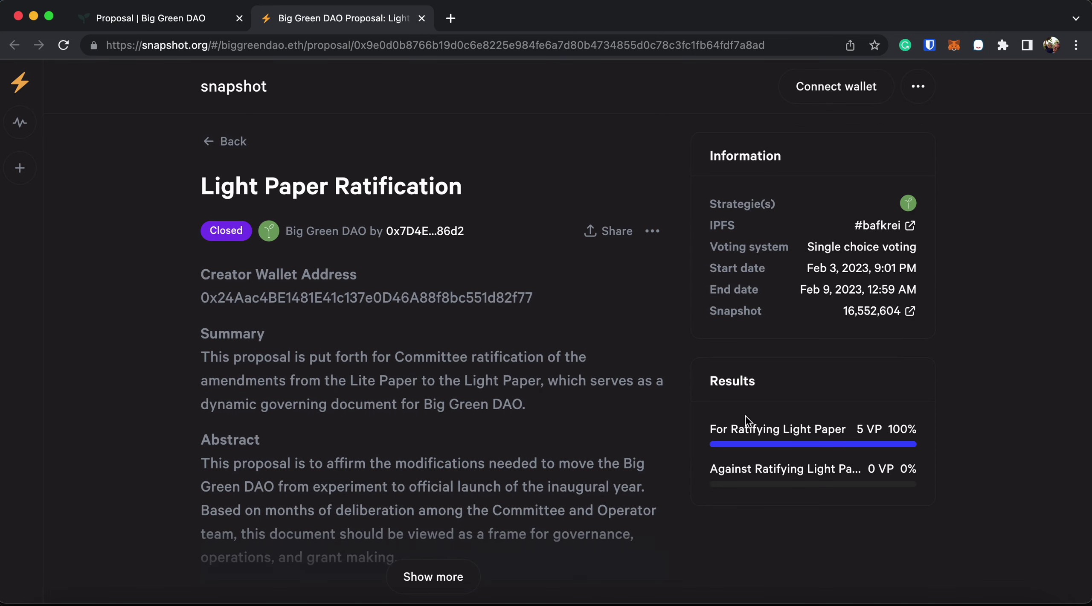
pyautogui.scroll(-5, 461, 423)
pyautogui.click(450, 436)
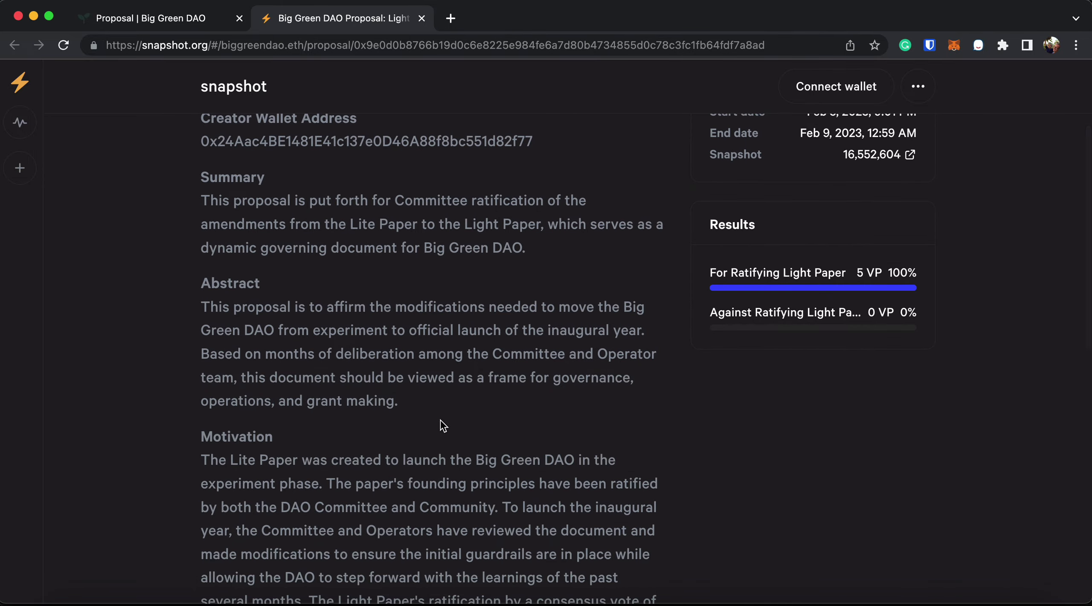
pyautogui.scroll(-8, 441, 421)
pyautogui.scroll(11, 441, 421)
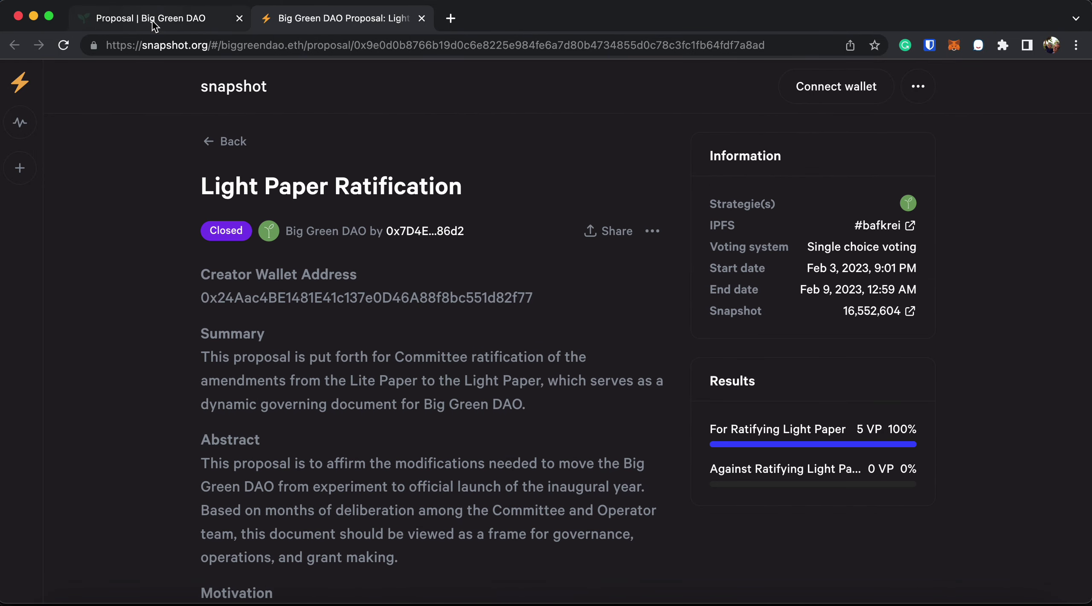
pyautogui.click(145, 4)
pyautogui.scroll(5, 314, 221)
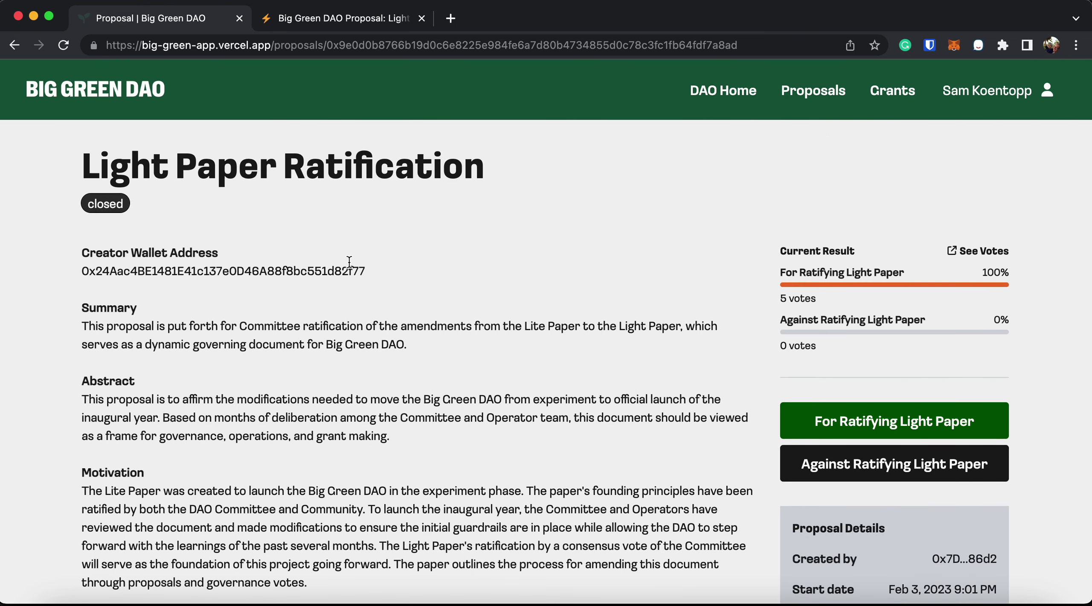
# Go back to the list, start a new Governance Proposal, and place the cursor in the empty Title field.
pyautogui.click(14, 45)
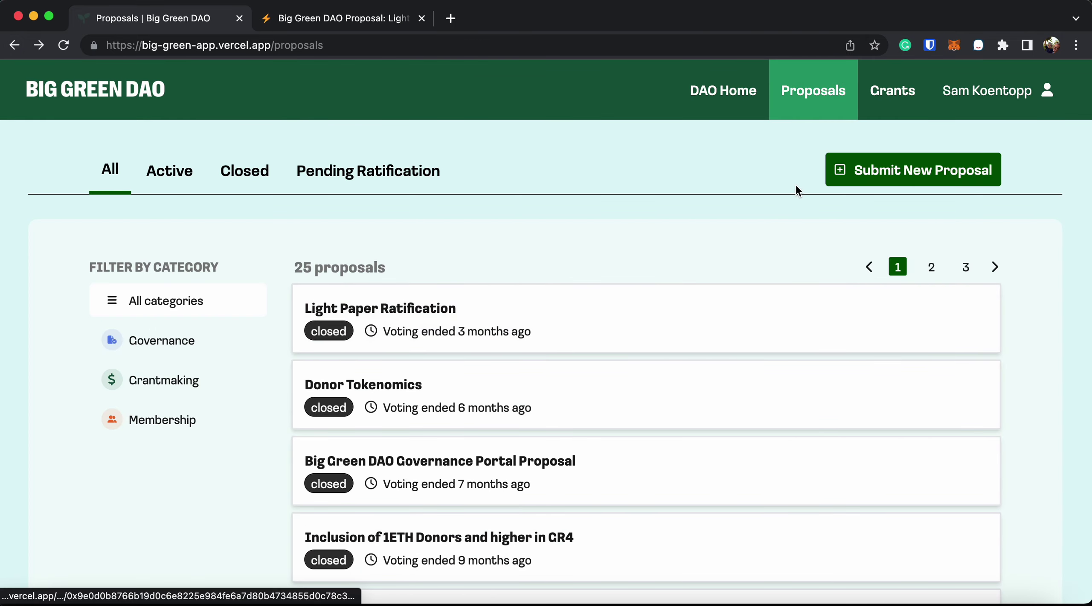
pyautogui.click(884, 178)
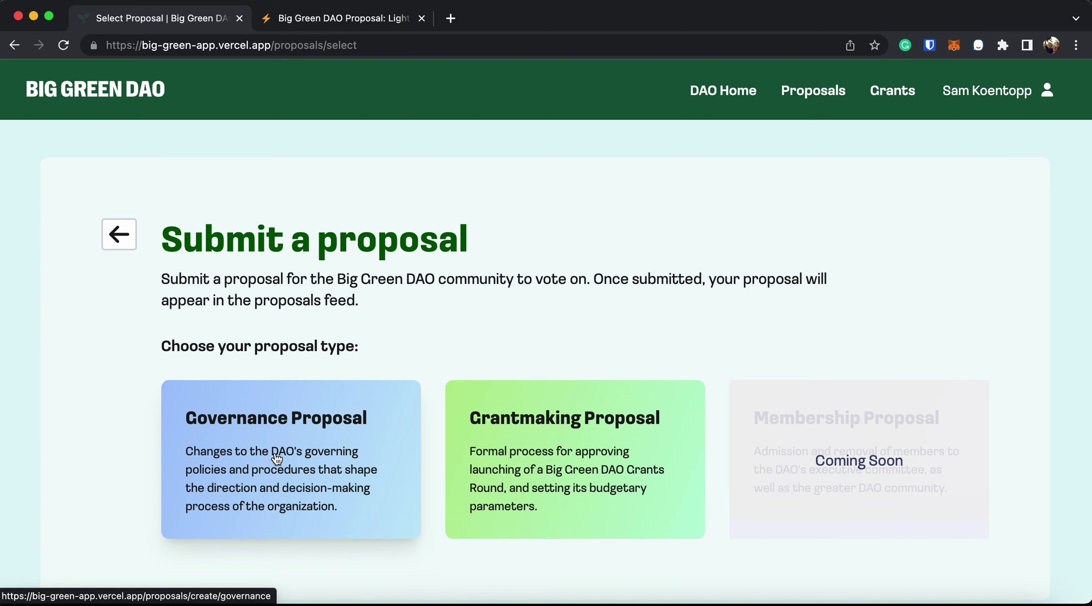
pyautogui.click(240, 472)
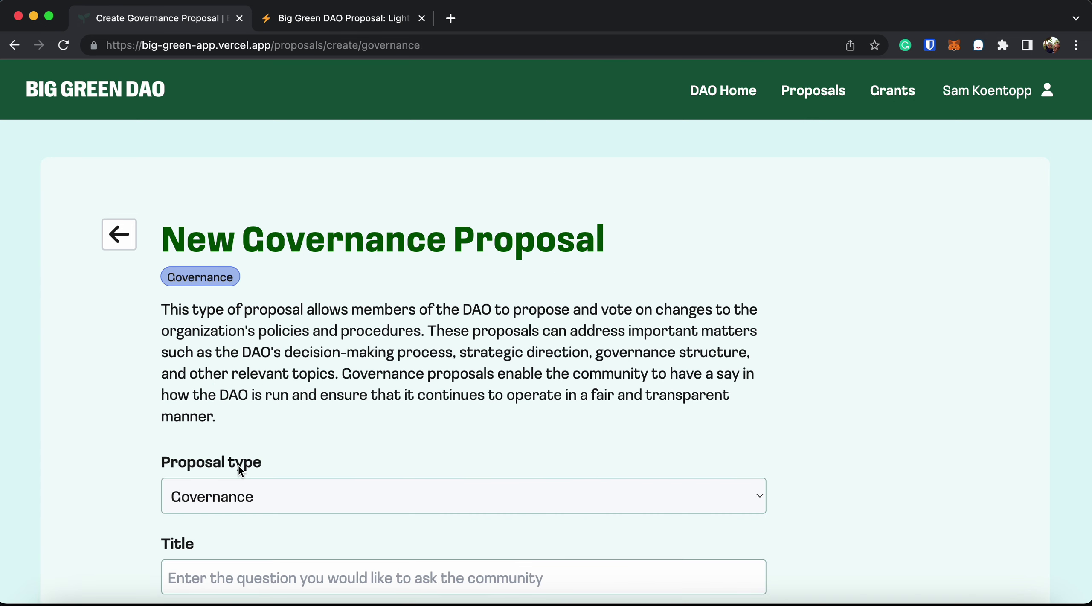
pyautogui.scroll(-6, 286, 446)
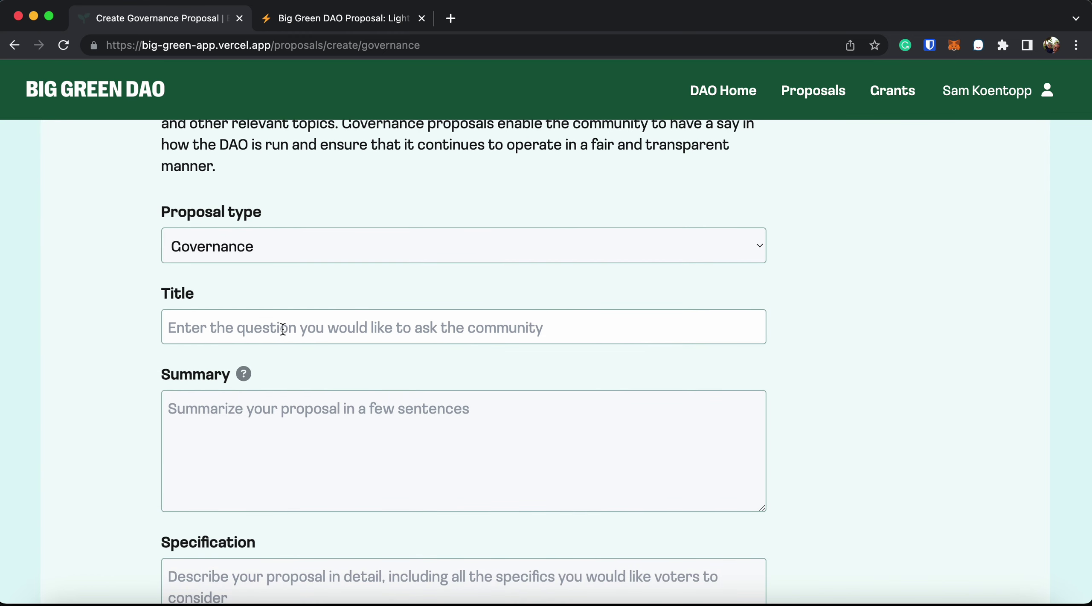
pyautogui.click(283, 329)
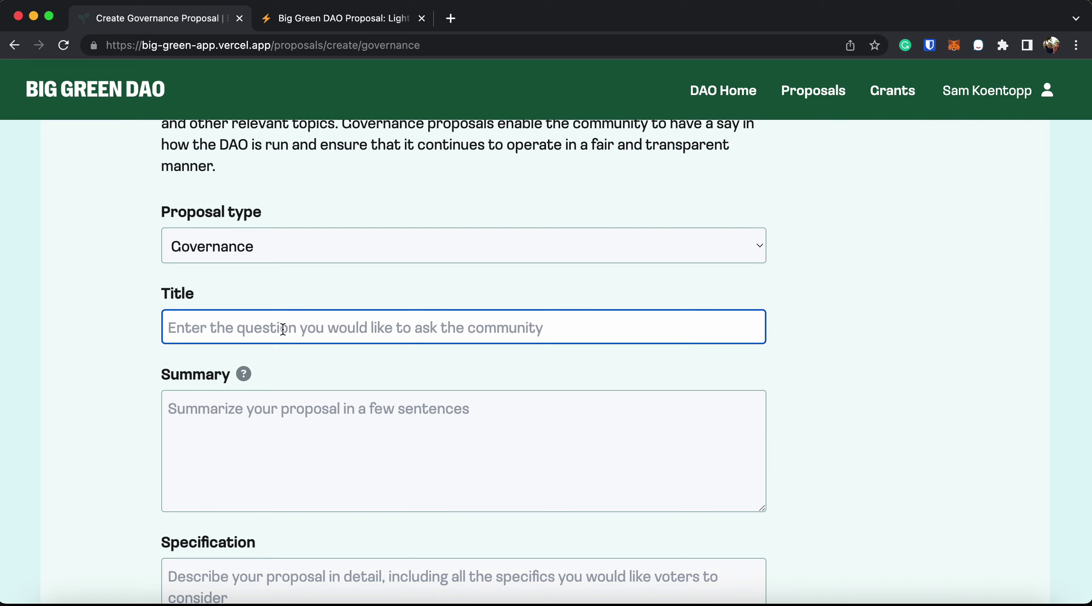
# Enter 'Test' as the proposal title and as its summary.
pyautogui.write('Test')
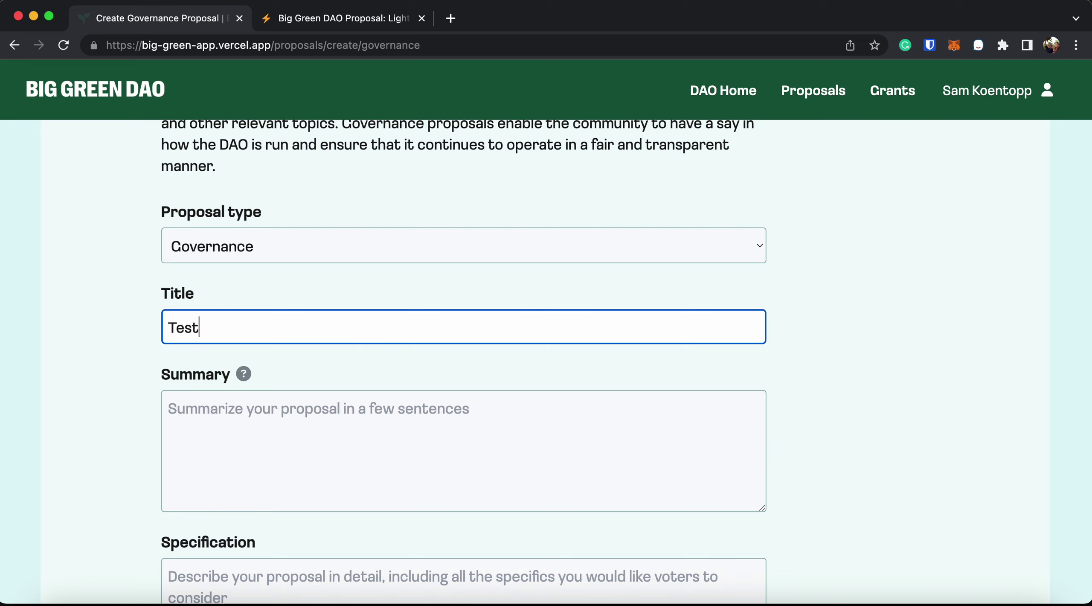
pyautogui.click(223, 431)
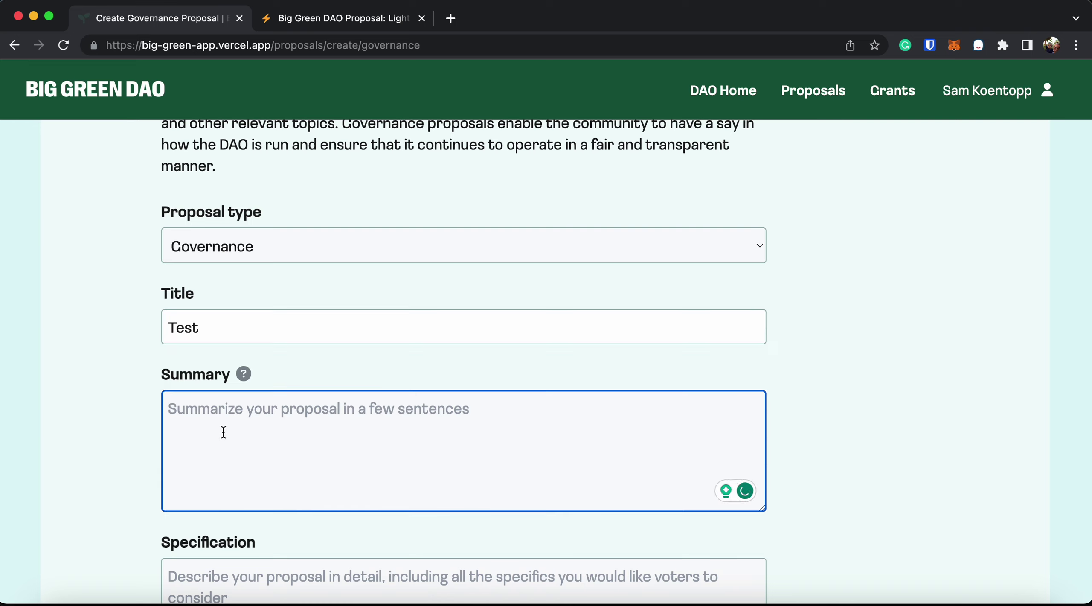
pyautogui.write('Test')
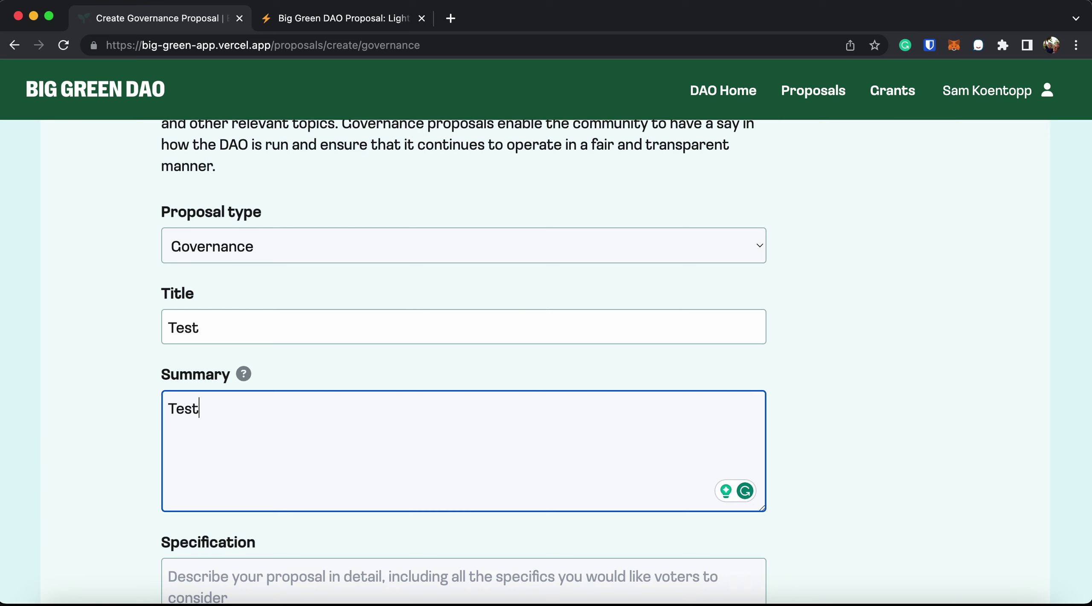
pyautogui.scroll(-5, 218, 452)
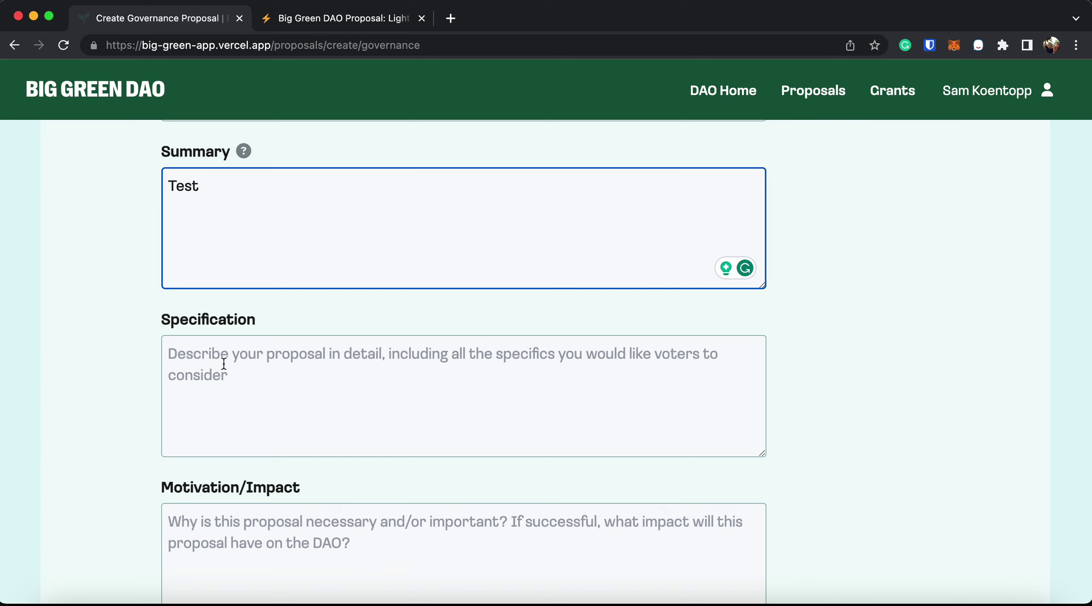
# Fill Specification and Motivation/Impact with 'Test' and Conclusion with 'test'.
pyautogui.click(222, 361)
pyautogui.write('Testy')
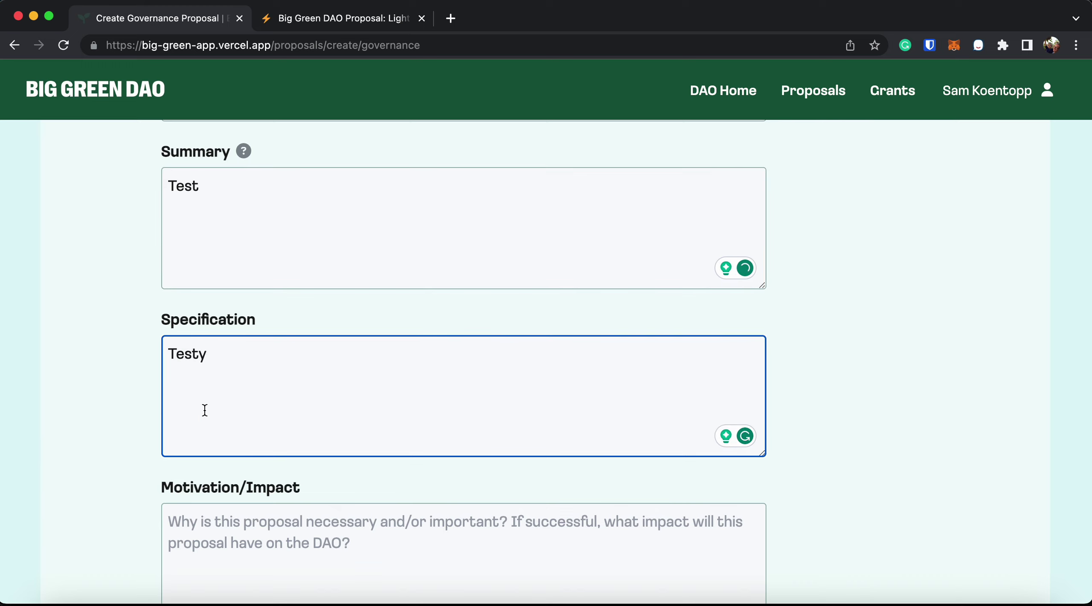
pyautogui.press('BackSpace')
pyautogui.scroll(-4, 206, 405)
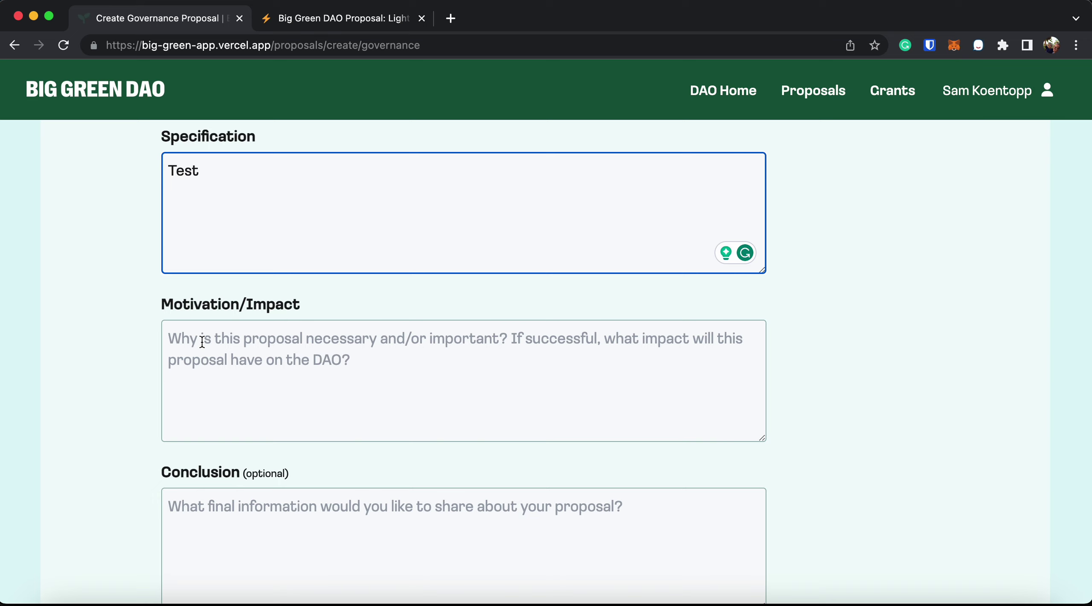
pyautogui.click(203, 341)
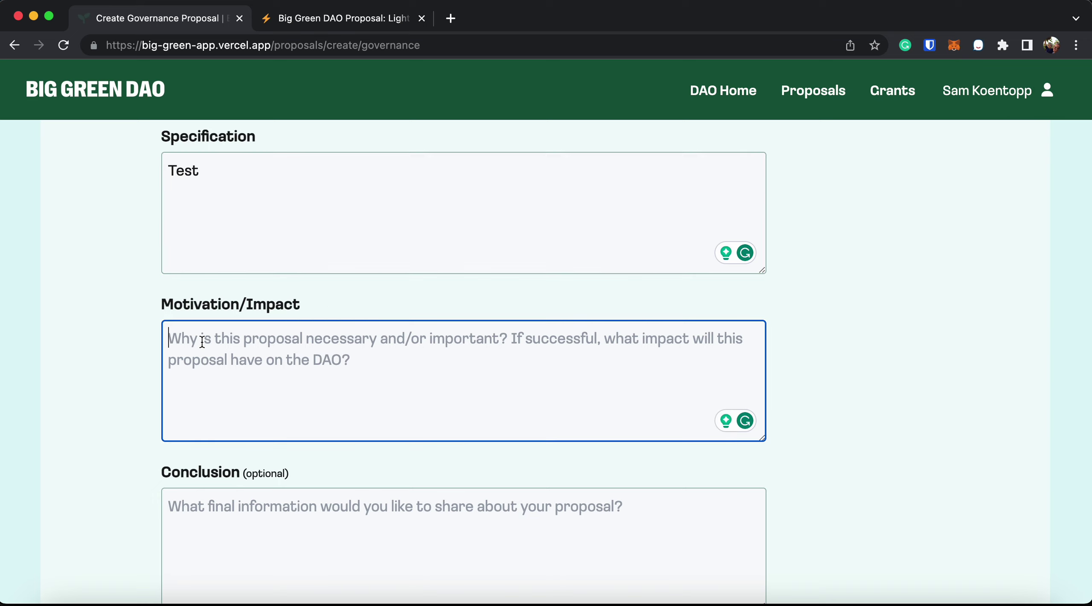
pyautogui.write('Test')
pyautogui.scroll(-3, 190, 415)
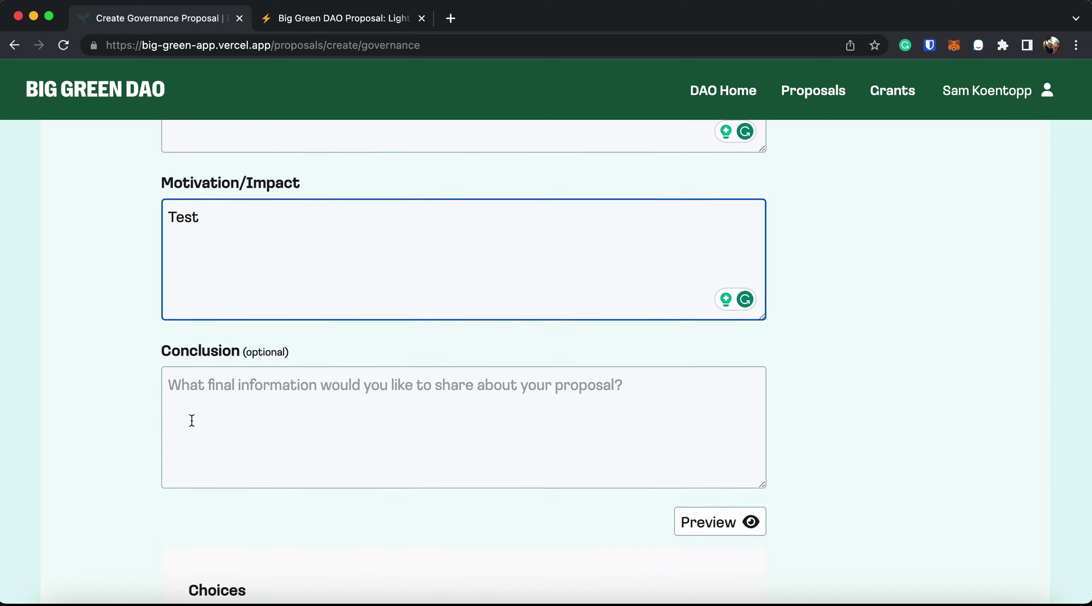
pyautogui.click(234, 382)
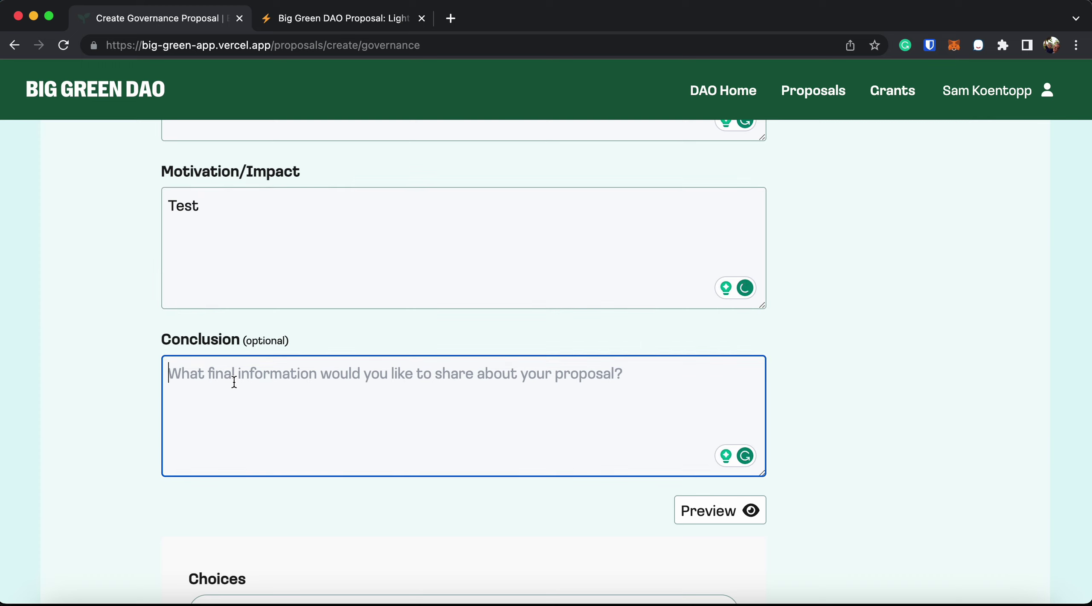
pyautogui.write('test')
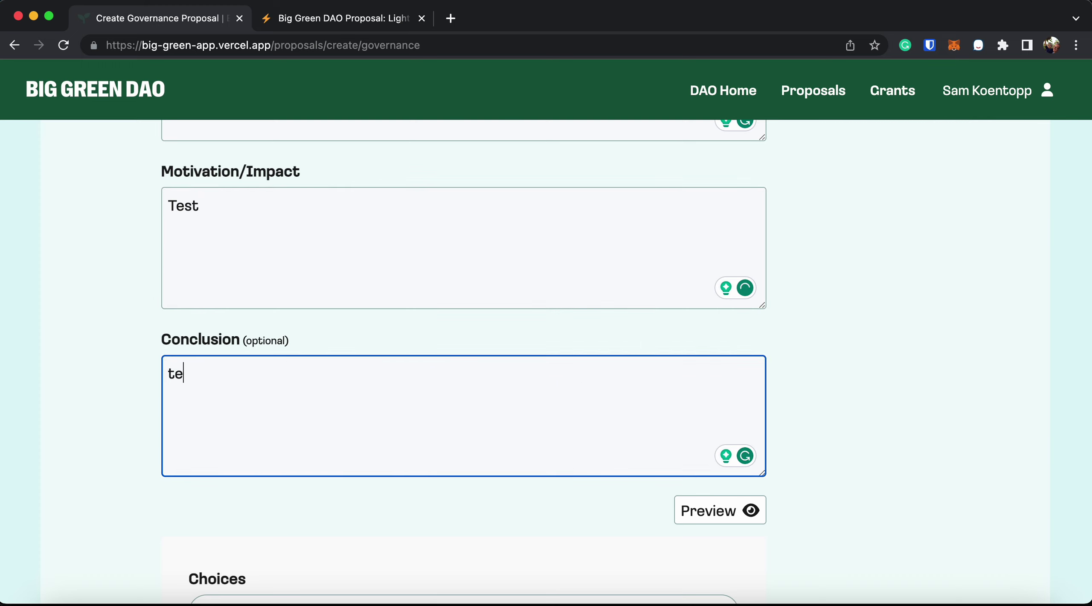
# Preview the Test proposal, then return it to editing.
pyautogui.click(708, 519)
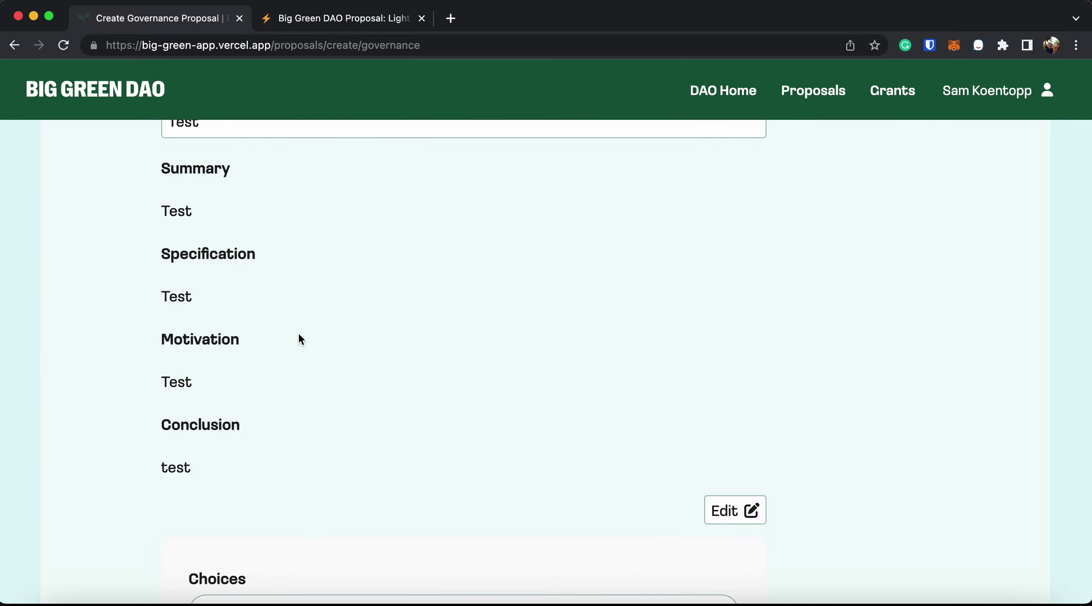
pyautogui.scroll(-15, 297, 331)
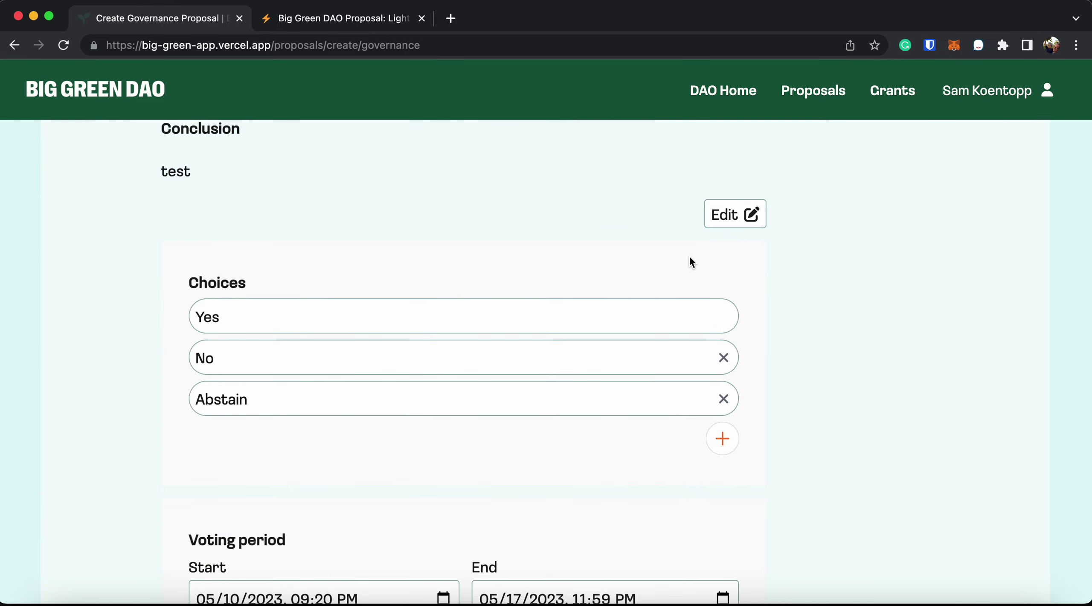
pyautogui.click(725, 214)
# Leave the start date unchanged and submit the Test proposal for signing.
pyautogui.scroll(-3, 384, 295)
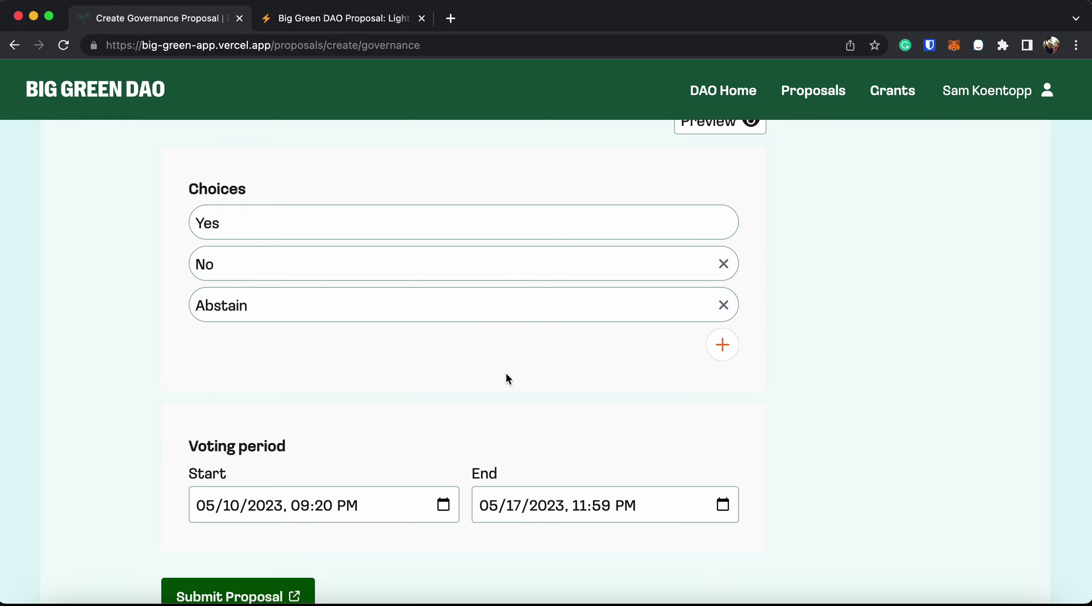
pyautogui.scroll(-3, 506, 374)
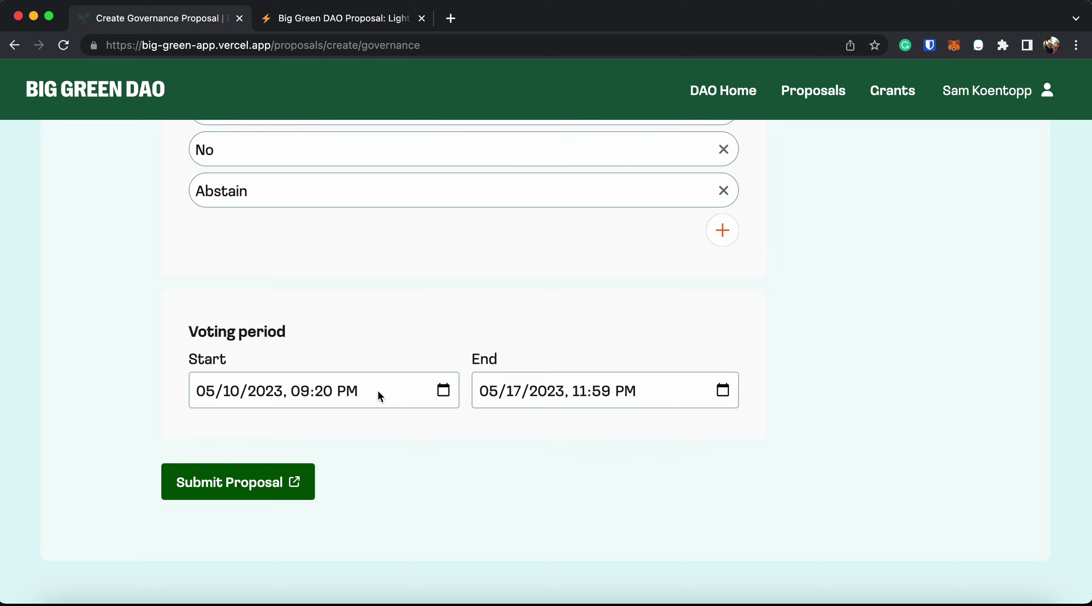
pyautogui.click(445, 396)
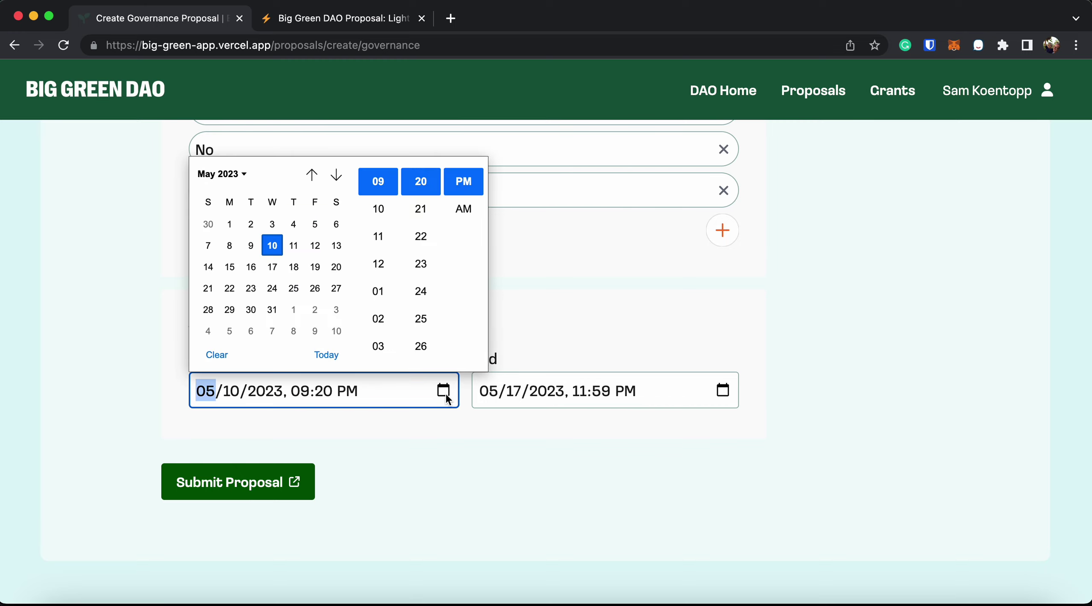
pyautogui.click(485, 369)
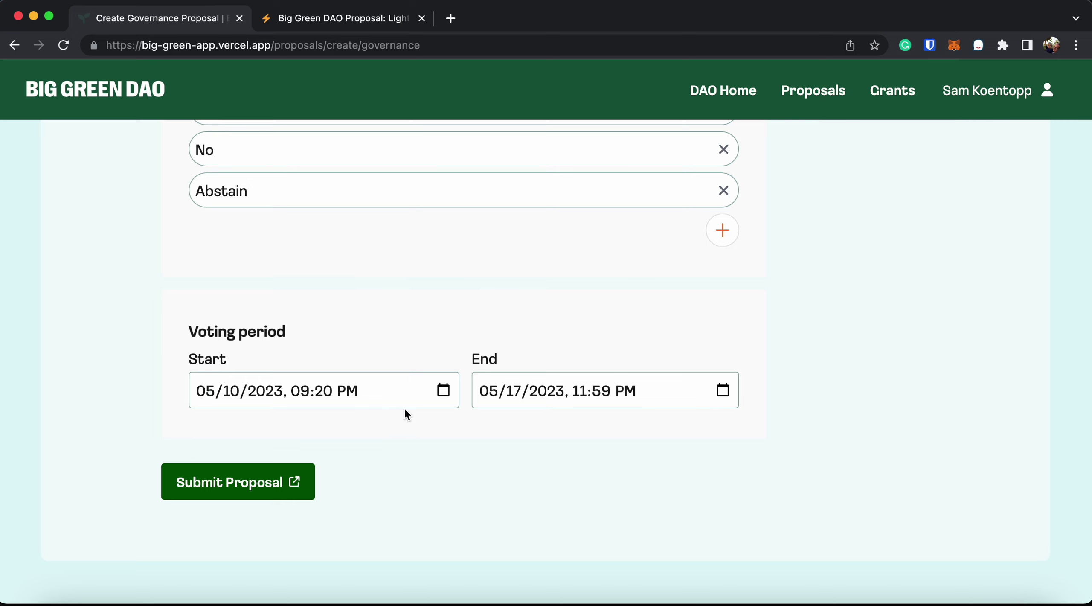
pyautogui.click(234, 498)
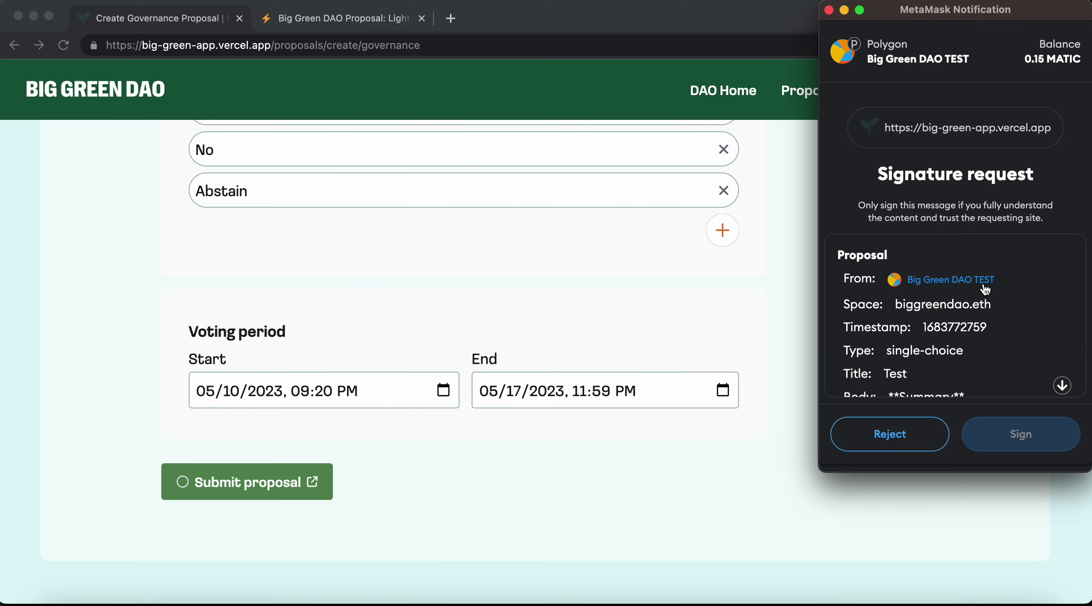
# Review the MetaMask signature request for the Test proposal and sign it.
pyautogui.scroll(-2, 985, 289)
pyautogui.scroll(-15, 984, 289)
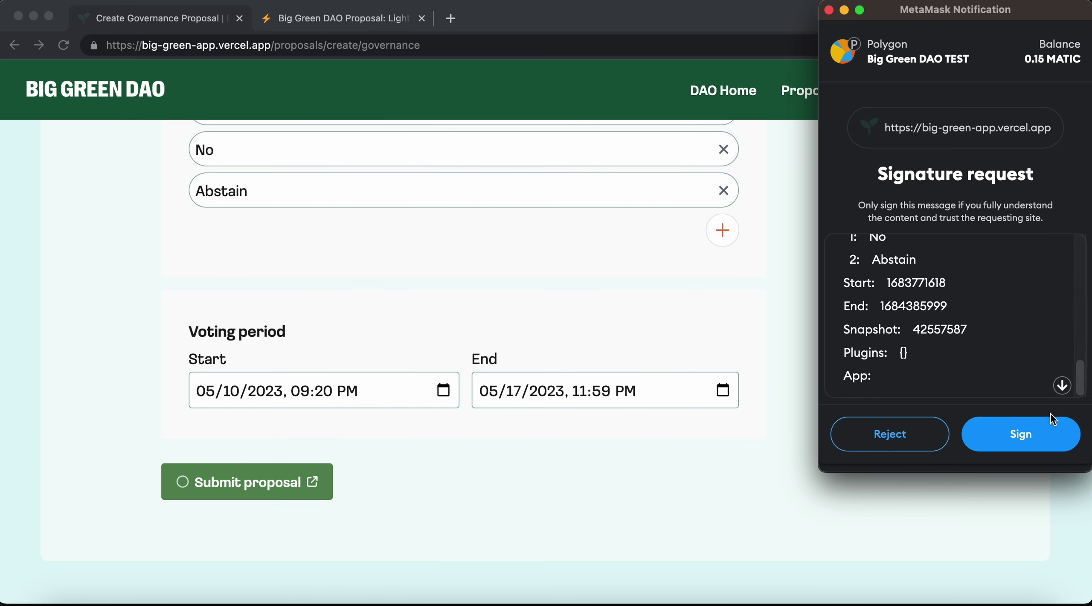
pyautogui.click(1049, 428)
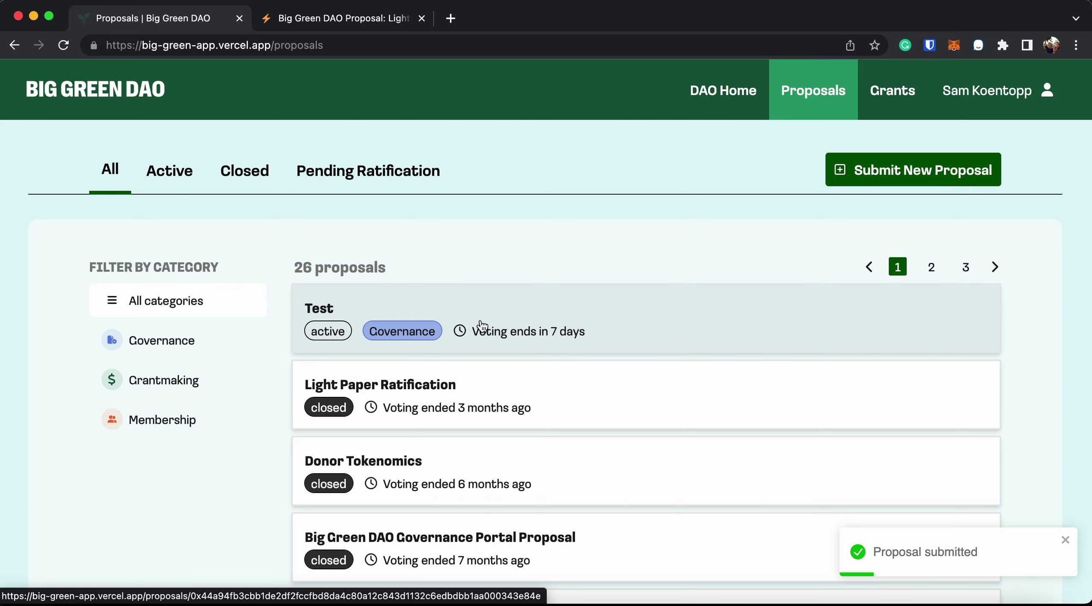
# Check the Pending Ratification filter, return to All, and open the Test proposal showing 0 votes.
pyautogui.click(368, 171)
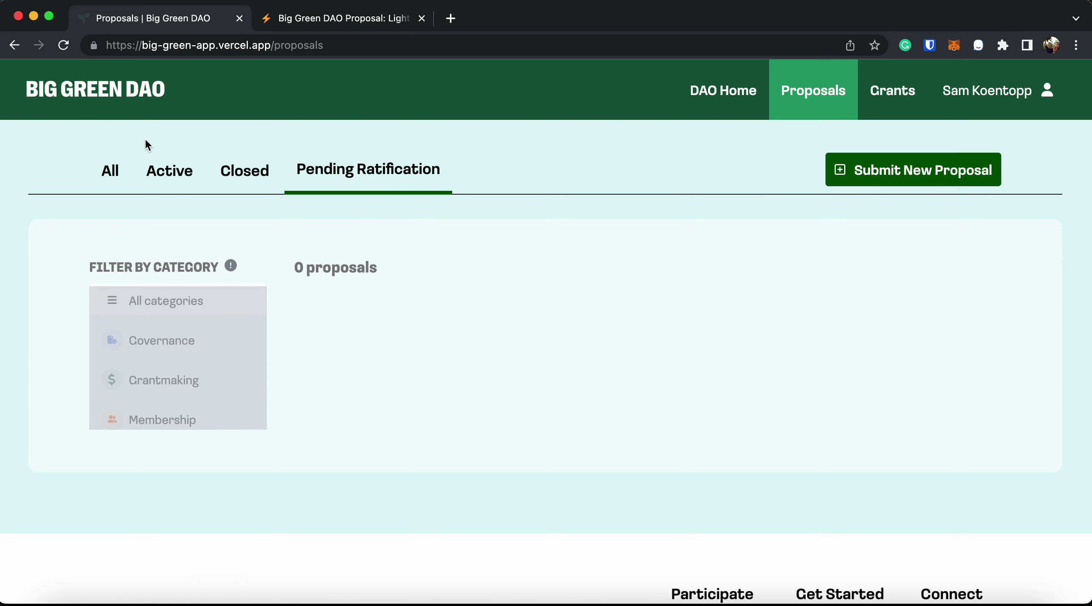
pyautogui.click(109, 170)
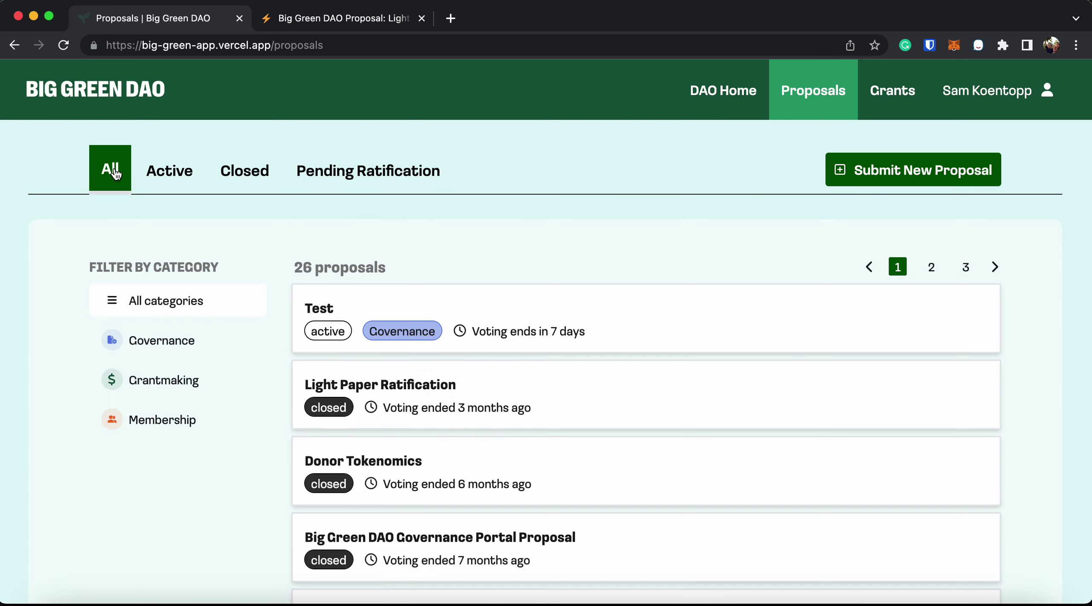
pyautogui.click(520, 327)
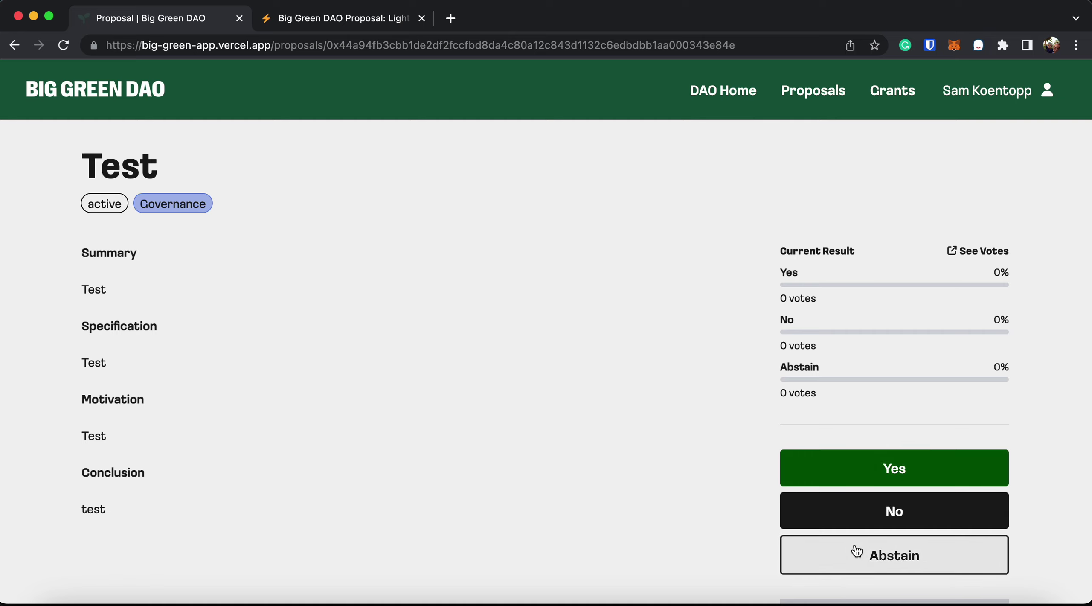
# Vote Yes on Test and sign in MetaMask, giving Yes 100% with 1 vote.
pyautogui.click(865, 464)
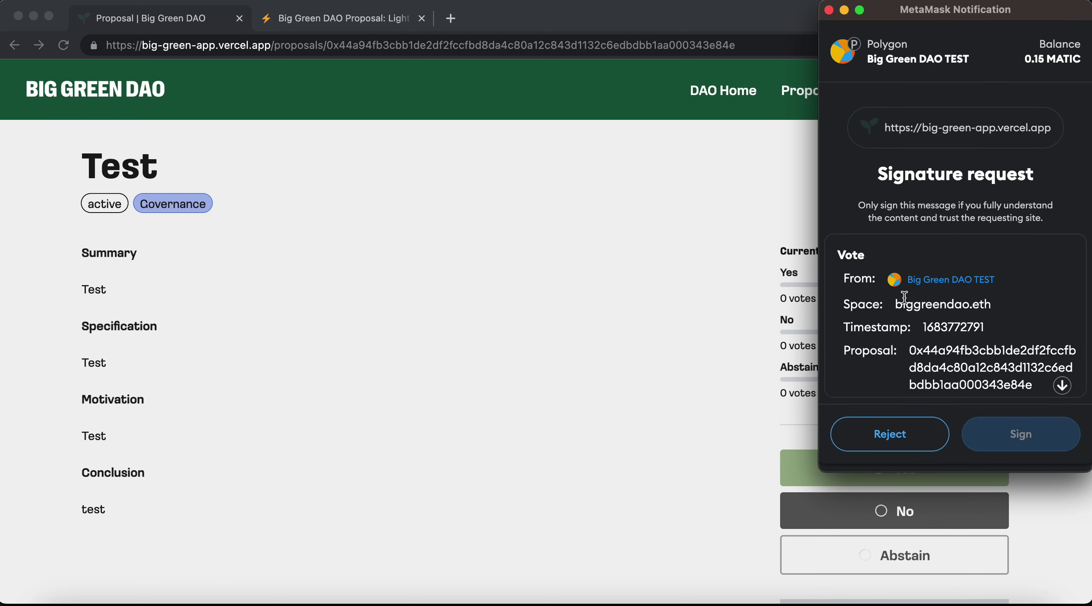
pyautogui.click(1062, 385)
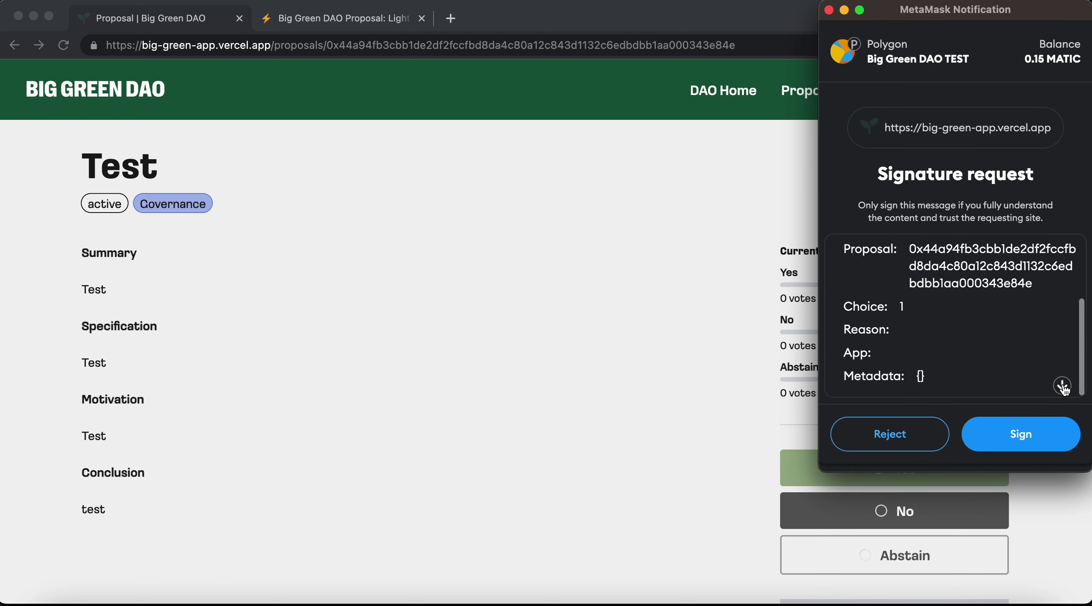
pyautogui.click(1027, 436)
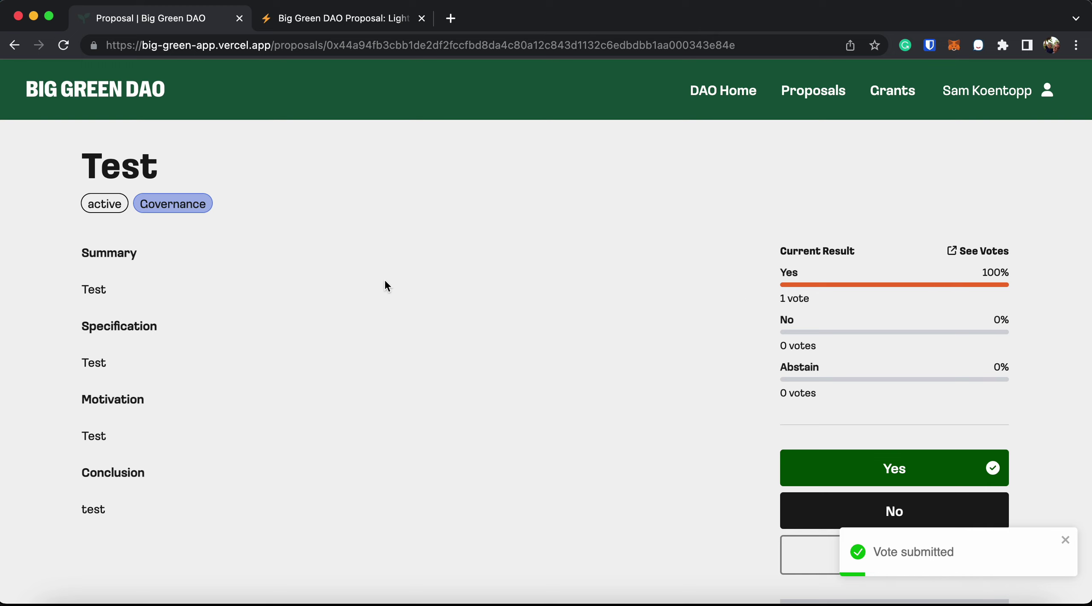
# Return to the Proposals list, where Test appears first and active among 26 proposals.
pyautogui.scroll(-2, 649, 311)
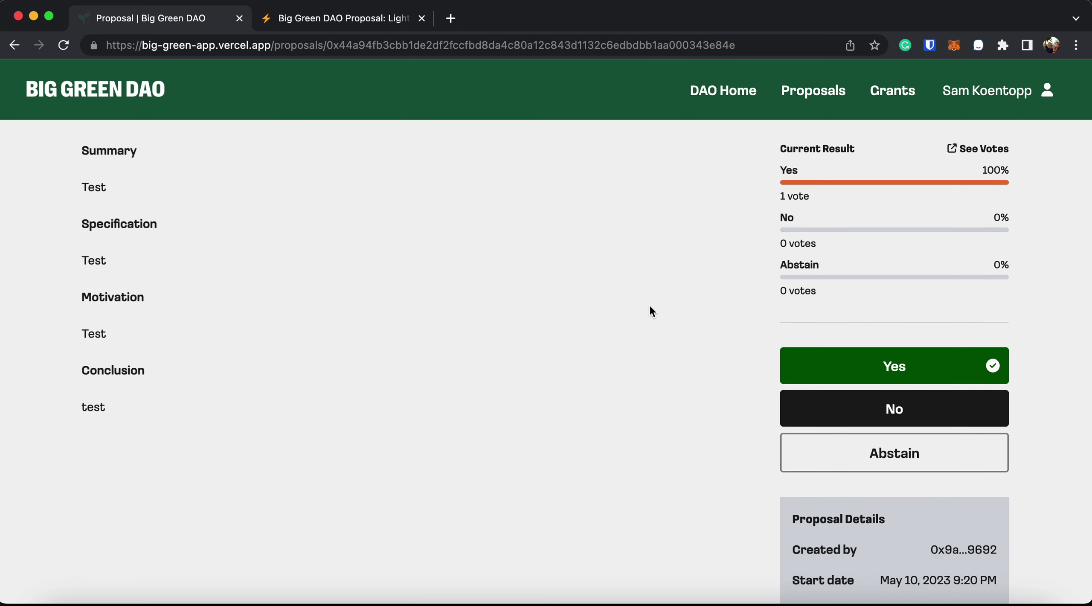
pyautogui.scroll(2, 649, 311)
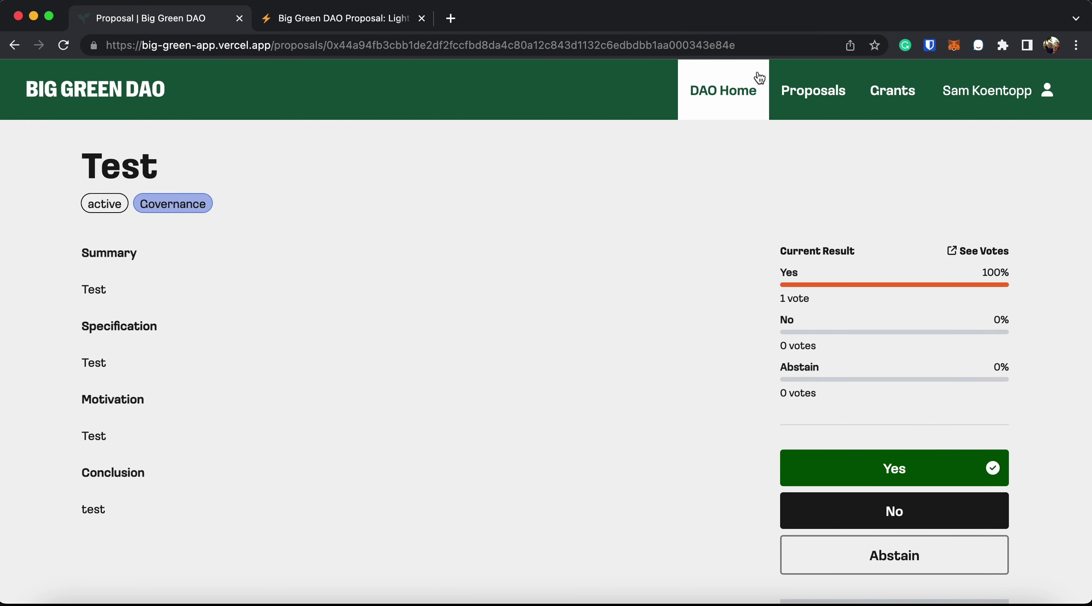
pyautogui.click(813, 91)
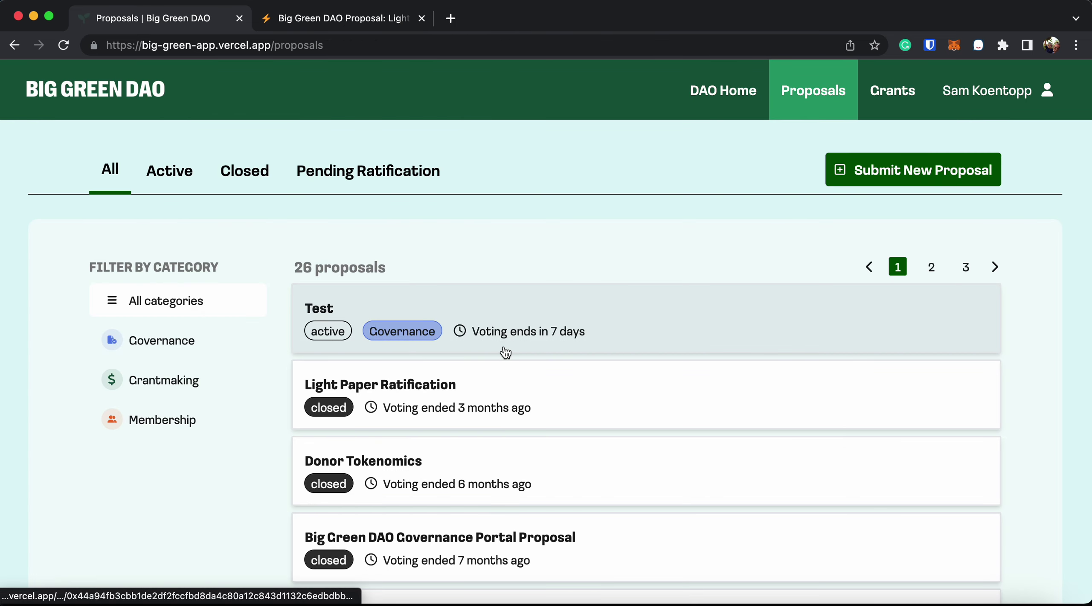
pyautogui.scroll(-3, 470, 384)
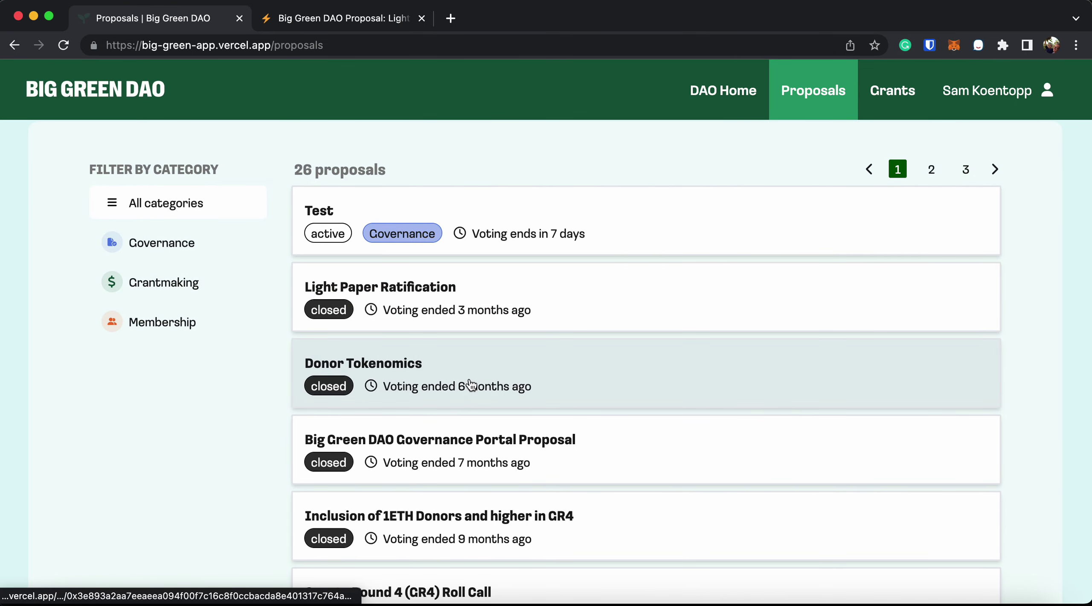